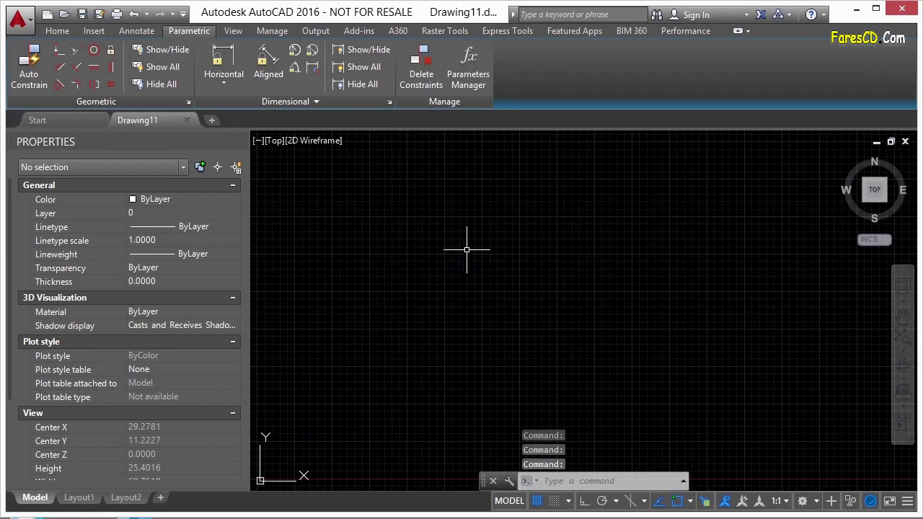
# Turn off the grid and draw a rectangle about 14 units wide in the middle of the drawing area
pyautogui.press('F7')
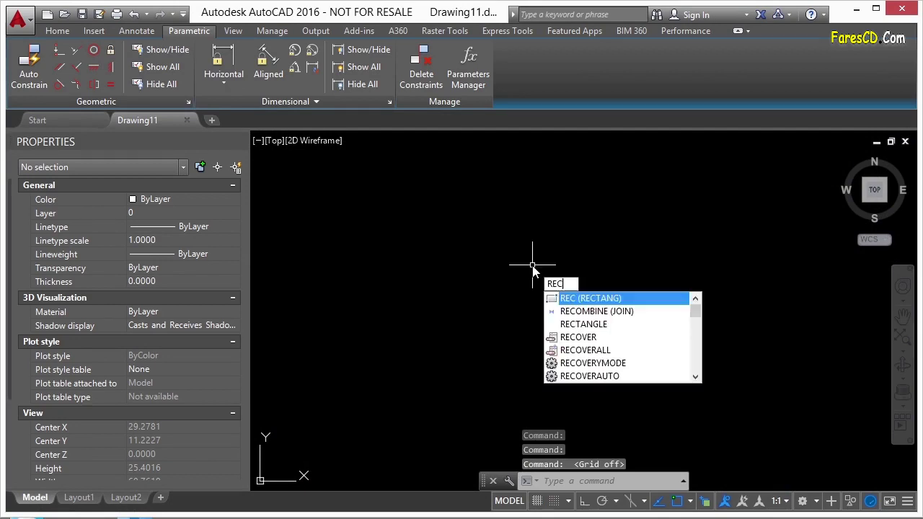
pyautogui.press('Return')
pyautogui.click(429, 227)
pyautogui.click(638, 314)
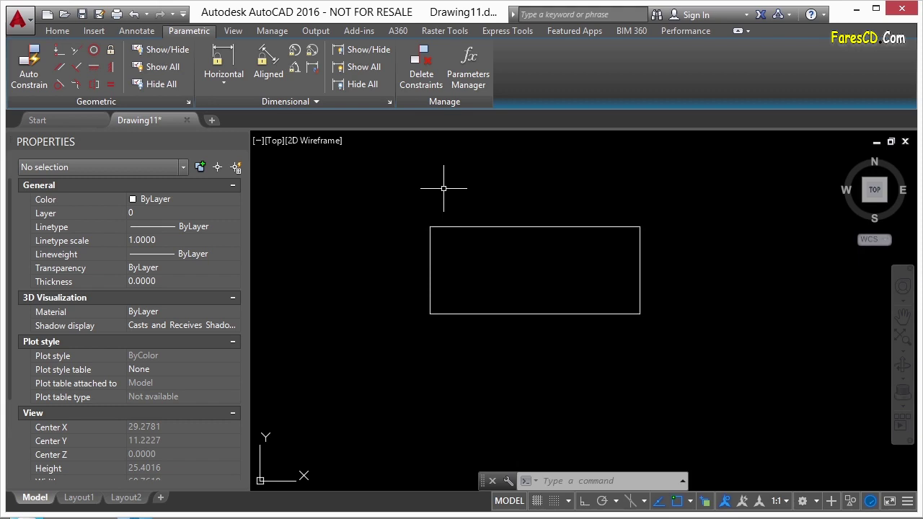
pyautogui.click(229, 82)
pyautogui.click(223, 58)
pyautogui.click(228, 77)
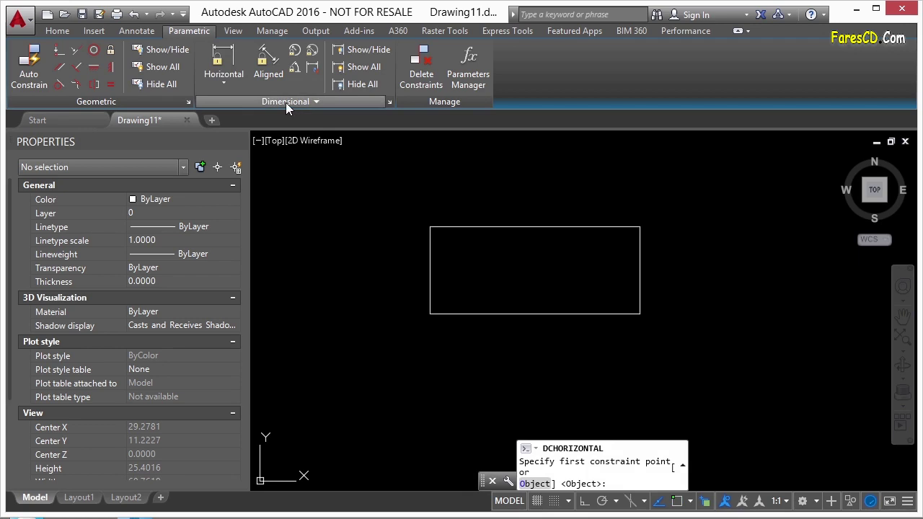
# Add a linear dimensional constraint across the rectangle's top edge, placed above it, and accept its current value
pyautogui.click(230, 83)
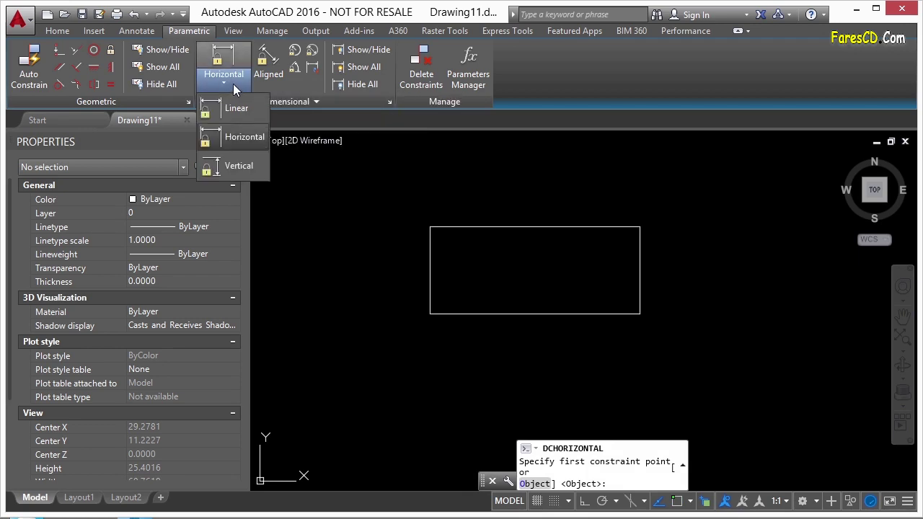
pyautogui.click(248, 108)
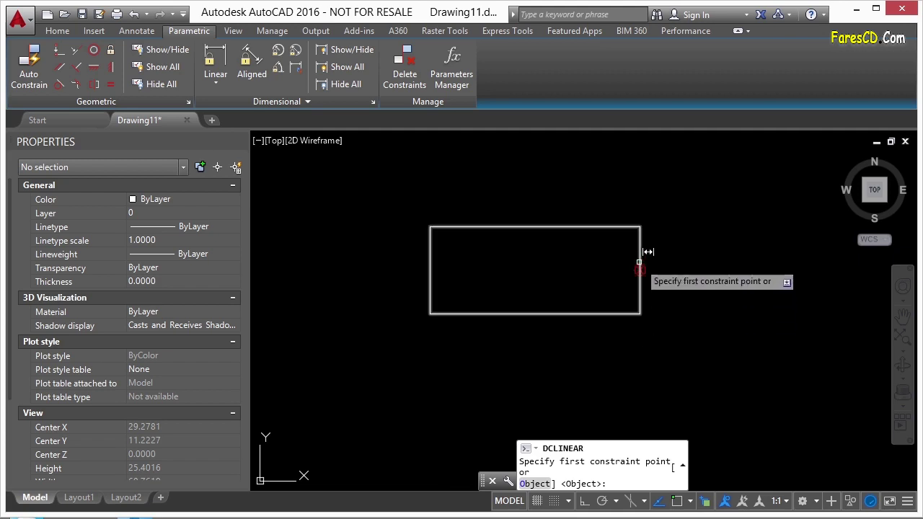
pyautogui.click(441, 227)
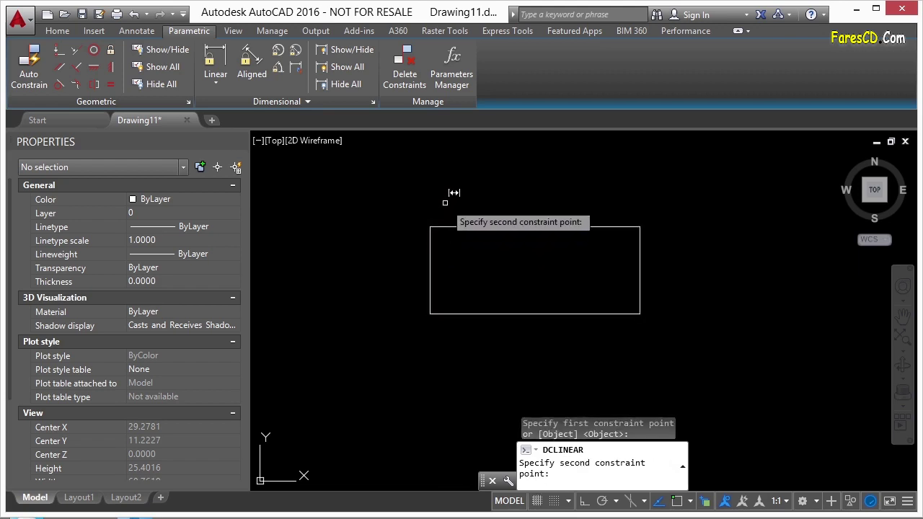
pyautogui.click(638, 226)
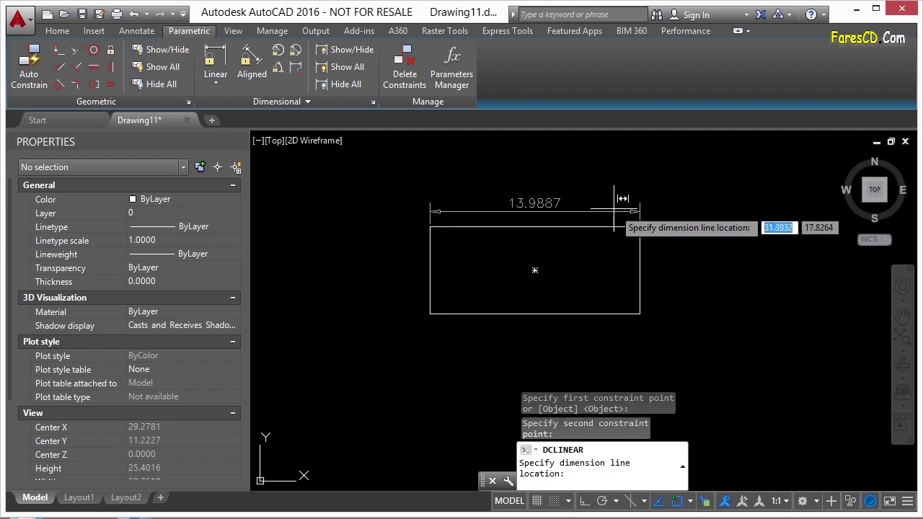
pyautogui.click(586, 180)
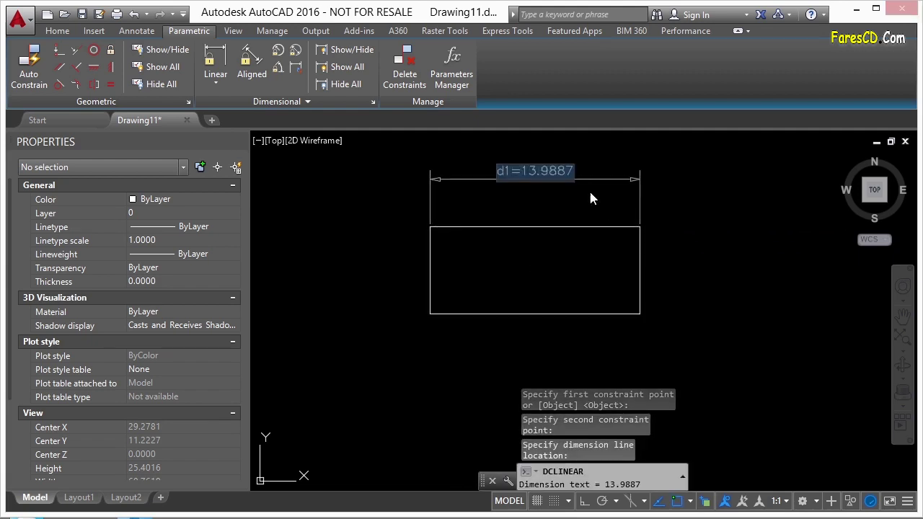
pyautogui.press('Return')
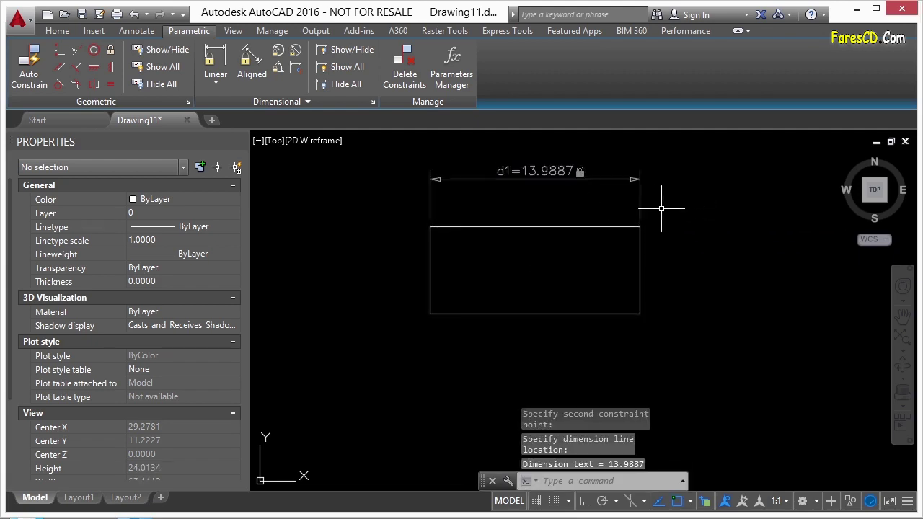
# Stretch the rectangle's upper-right corner straight upward to test the width constraint
pyautogui.moveTo(609, 245); pyautogui.dragTo(582, 307, button='middle')
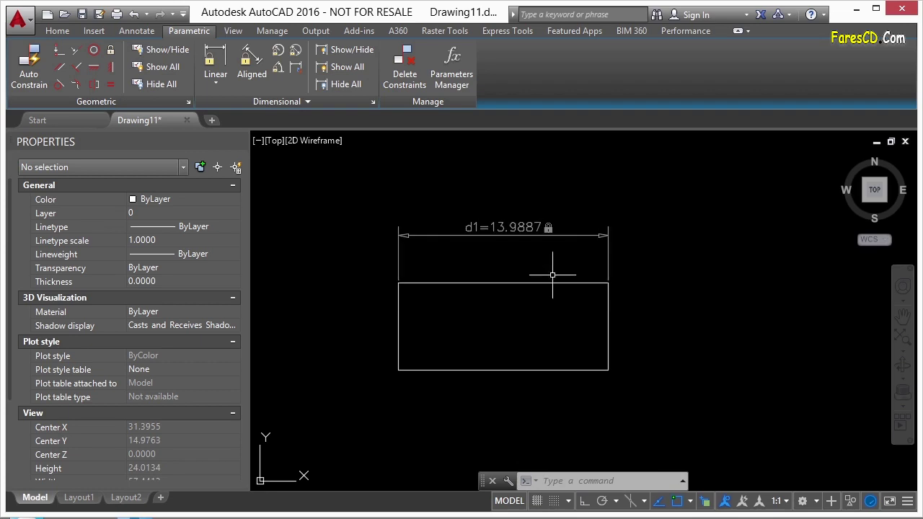
pyautogui.click(575, 283)
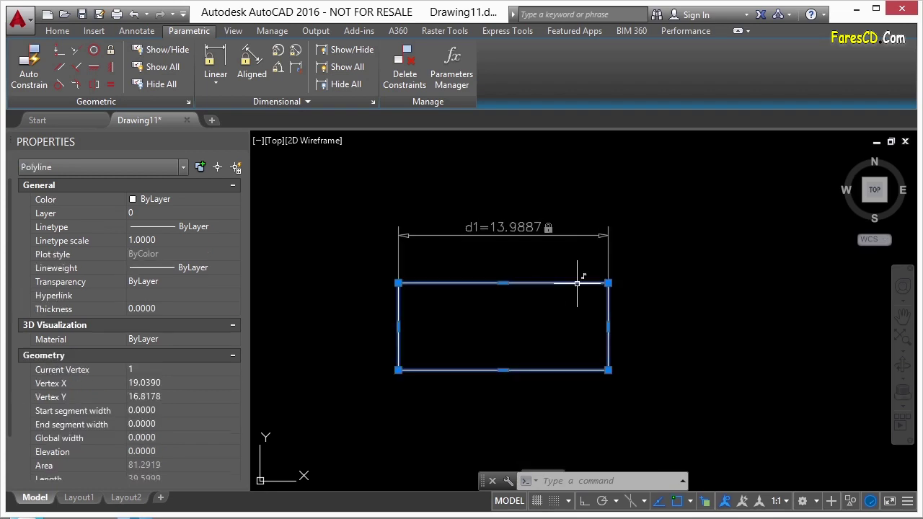
pyautogui.click(608, 282)
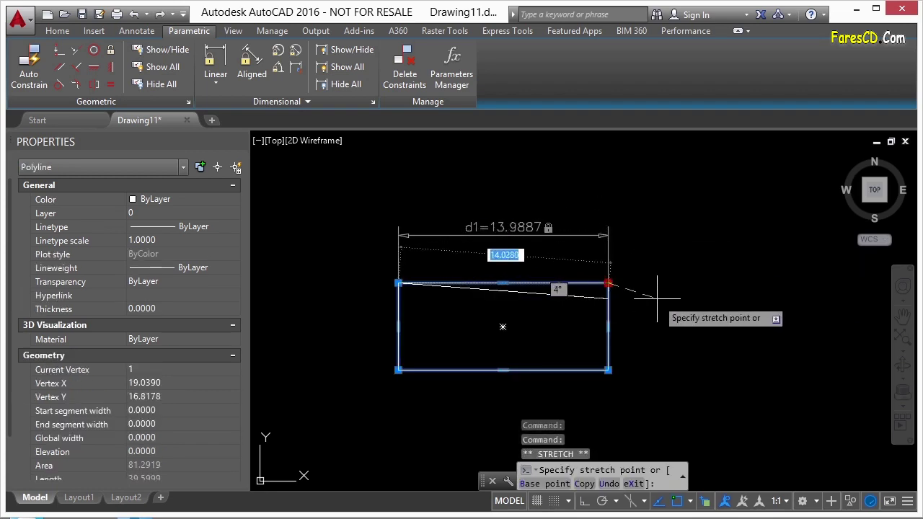
pyautogui.click(609, 196)
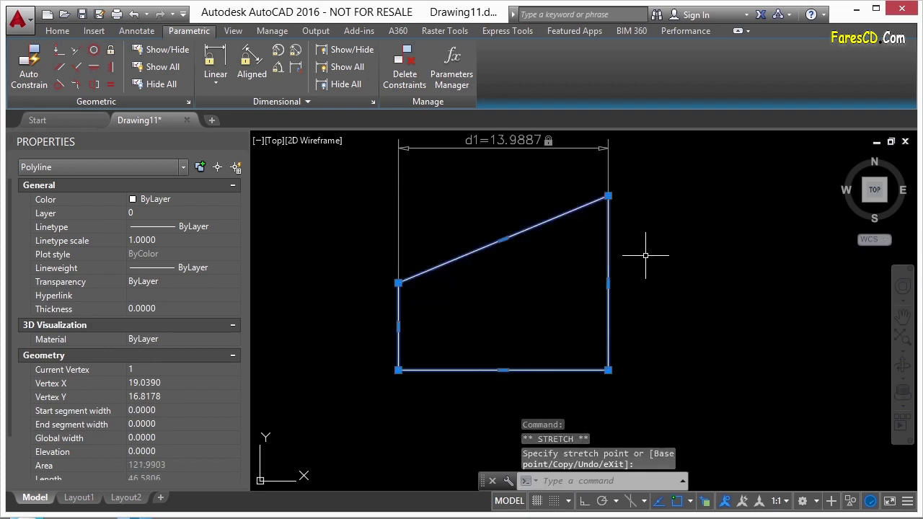
# Stretch the right edge of the shape outward twice by its midpoint grip
pyautogui.scroll(-2, 537, 269)
pyautogui.click(579, 282)
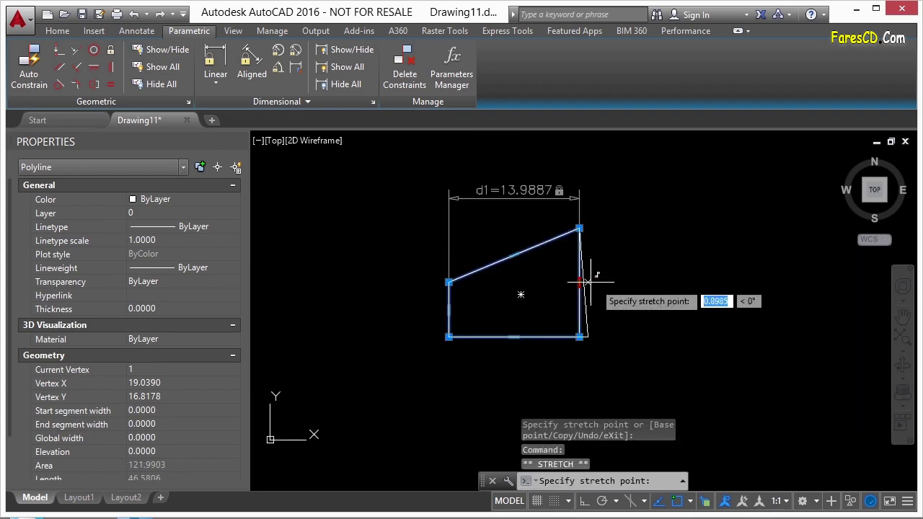
pyautogui.click(622, 279)
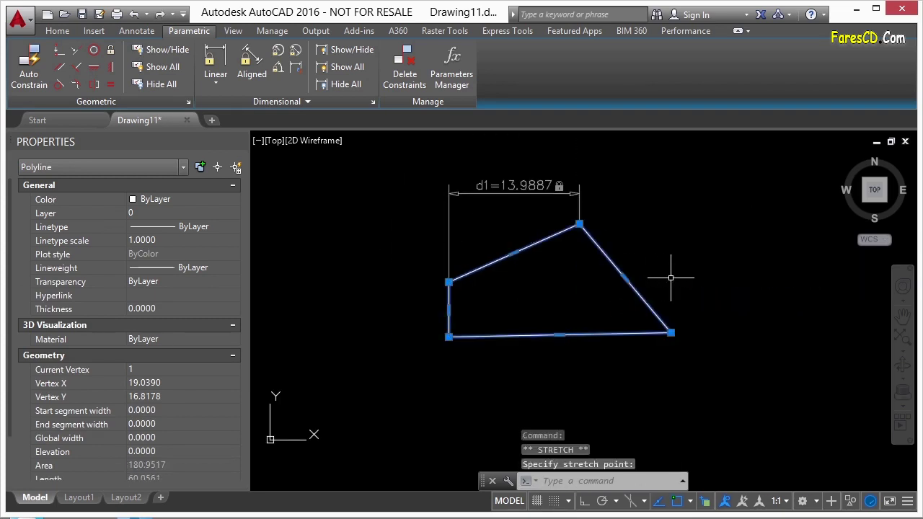
pyautogui.click(624, 278)
pyautogui.click(658, 270)
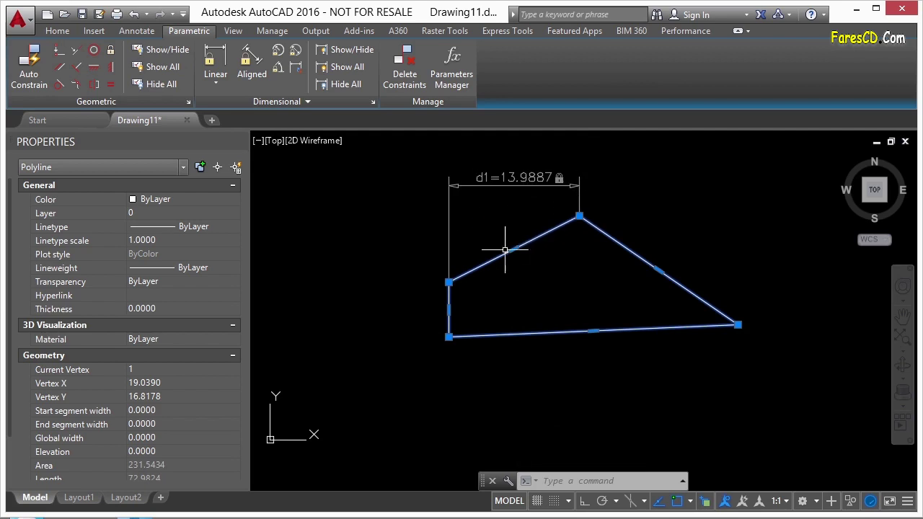
# Raise the shape's upper-left vertex and lower its top-right vertex to just above the same level, then deselect the shape
pyautogui.click(448, 282)
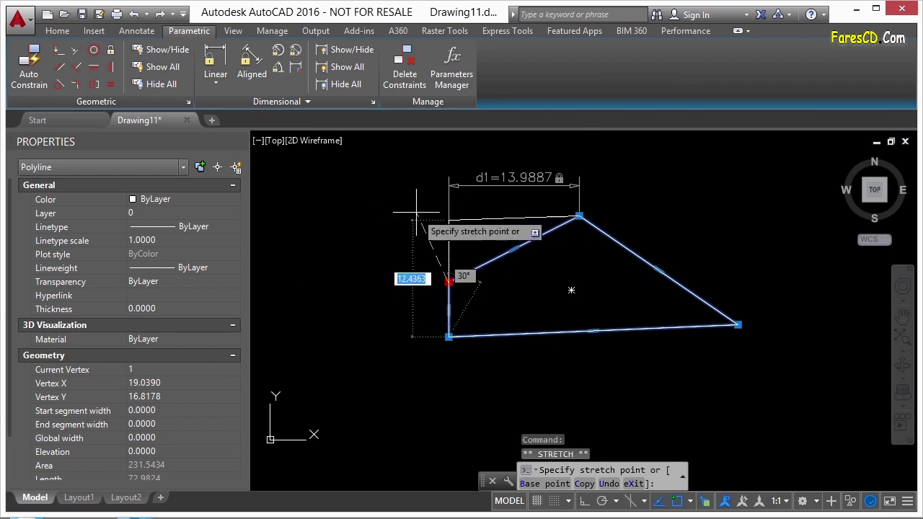
pyautogui.click(412, 244)
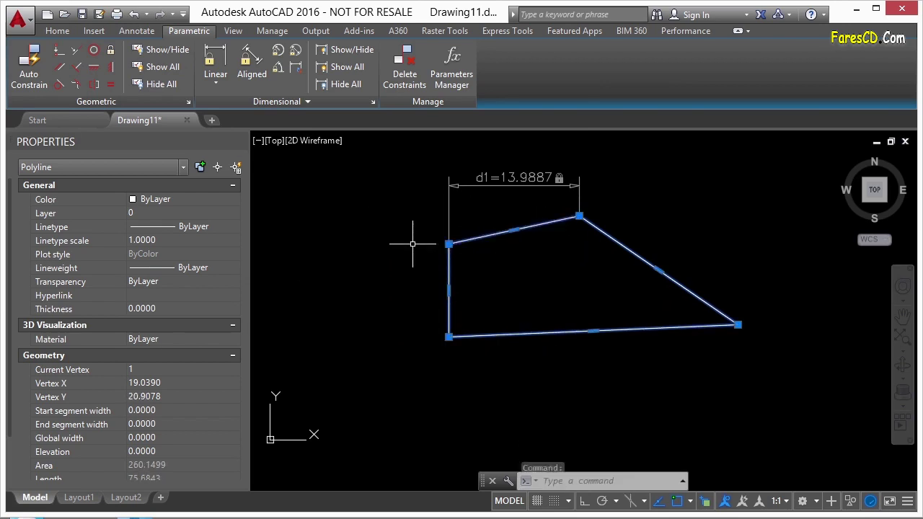
pyautogui.click(579, 290)
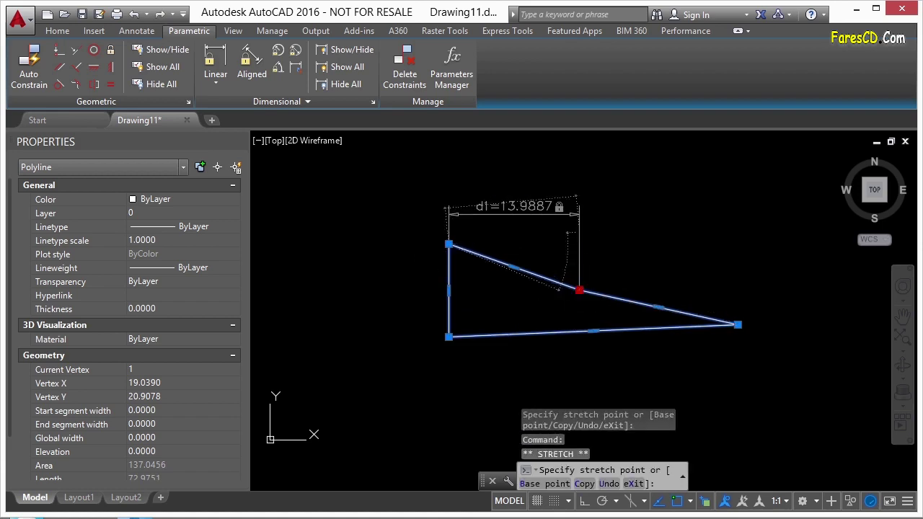
pyautogui.click(579, 232)
pyautogui.press('Escape')
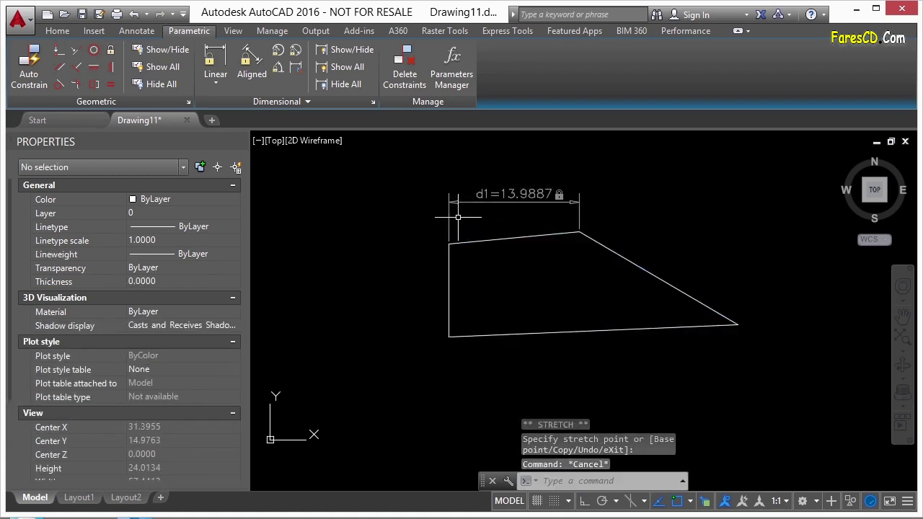
# Add a vertical dimensional constraint between the two ends of the left edge, placed outside the shape
pyautogui.click(226, 88)
pyautogui.click(247, 161)
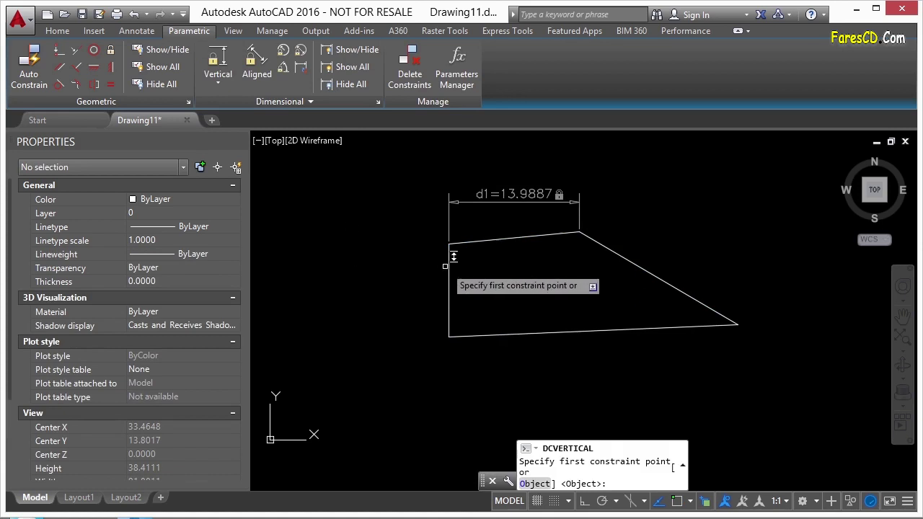
pyautogui.click(448, 244)
pyautogui.click(448, 335)
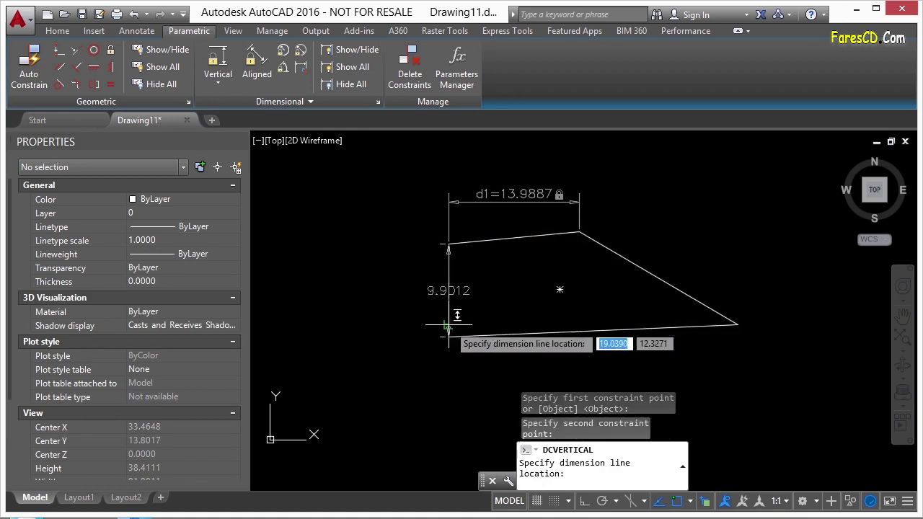
pyautogui.click(397, 288)
# Stretch the left edge's vertices and midpoint to test the vertical constraint, leaving the edge slanted with its lower end further right
pyautogui.click(449, 262)
pyautogui.click(448, 244)
pyautogui.click(449, 199)
pyautogui.click(449, 291)
pyautogui.click(520, 292)
pyautogui.click(484, 246)
pyautogui.click(476, 283)
pyautogui.press('Escape')
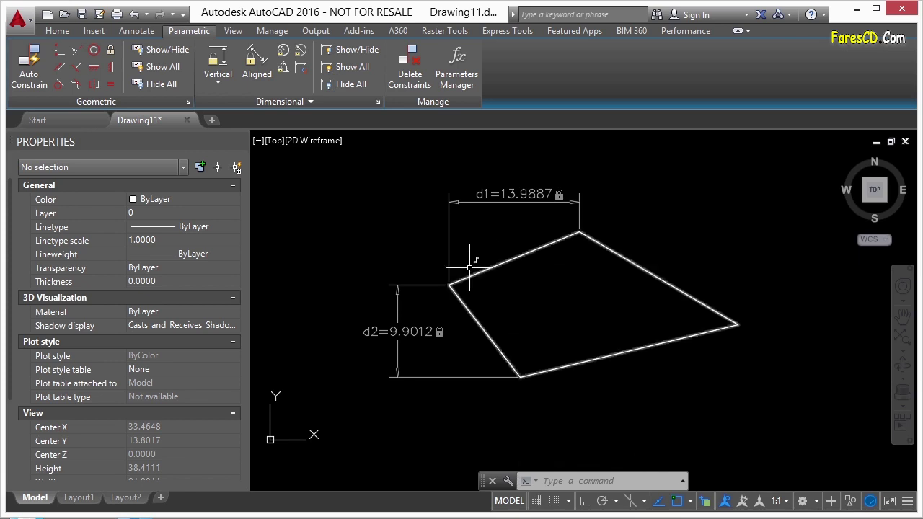
# Add an angular constraint between the upper-left and lower-left edges, placed inside the shape, and accept its current value
pyautogui.click(283, 67)
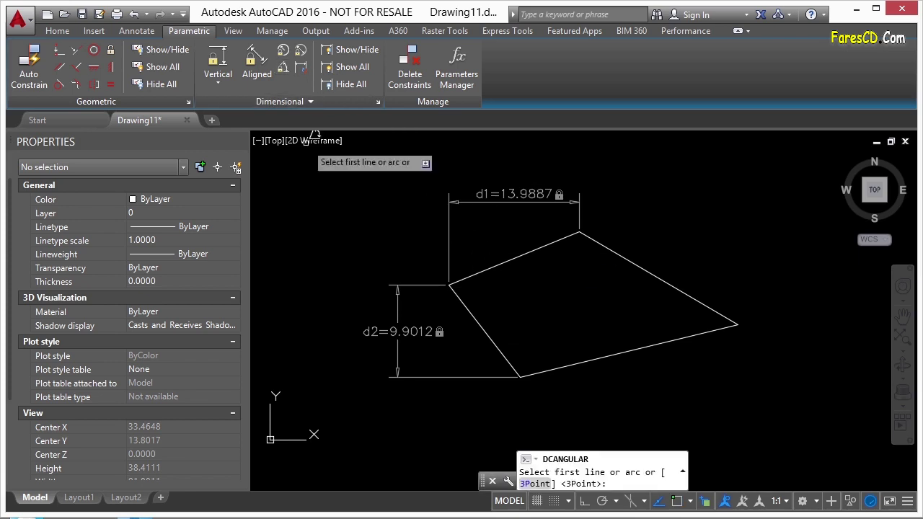
pyautogui.click(501, 264)
pyautogui.click(474, 317)
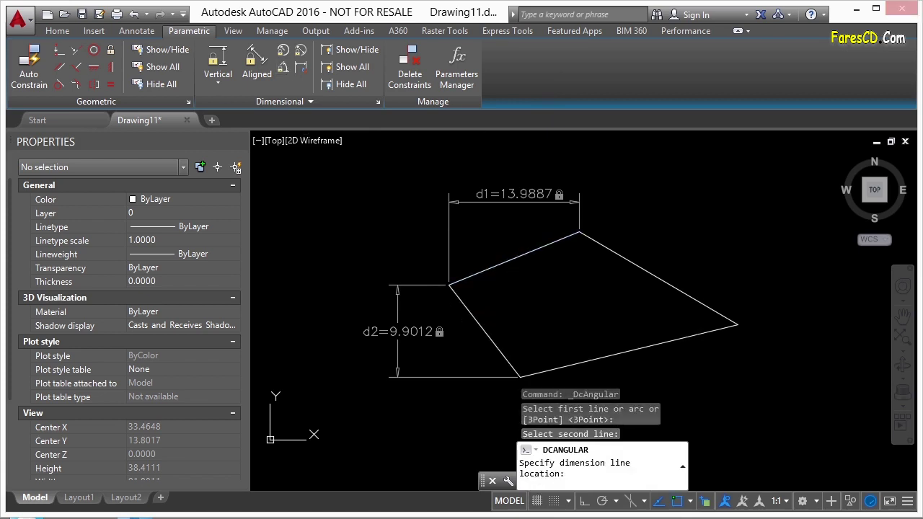
pyautogui.click(508, 295)
pyautogui.press('Return')
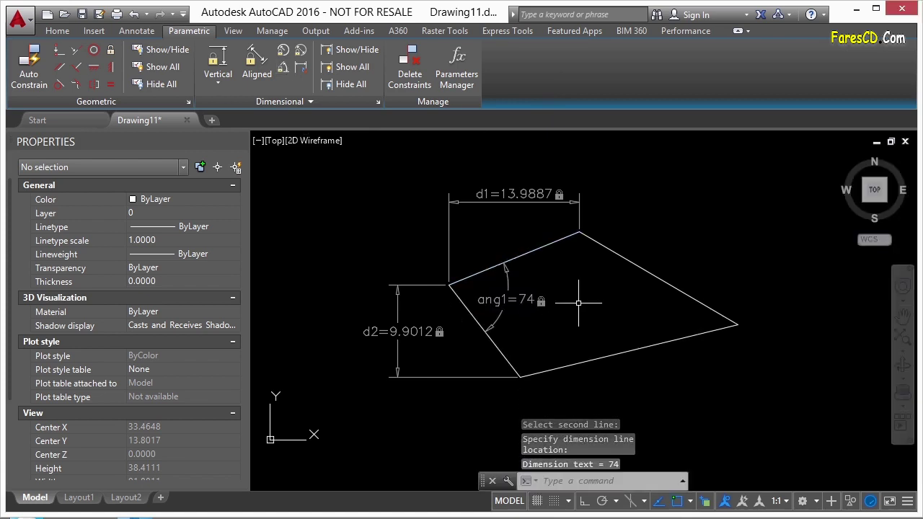
# Stretch the polyline's top and bottom vertices to test the angular constraint, then deselect the shape
pyautogui.click(531, 248)
pyautogui.click(579, 231)
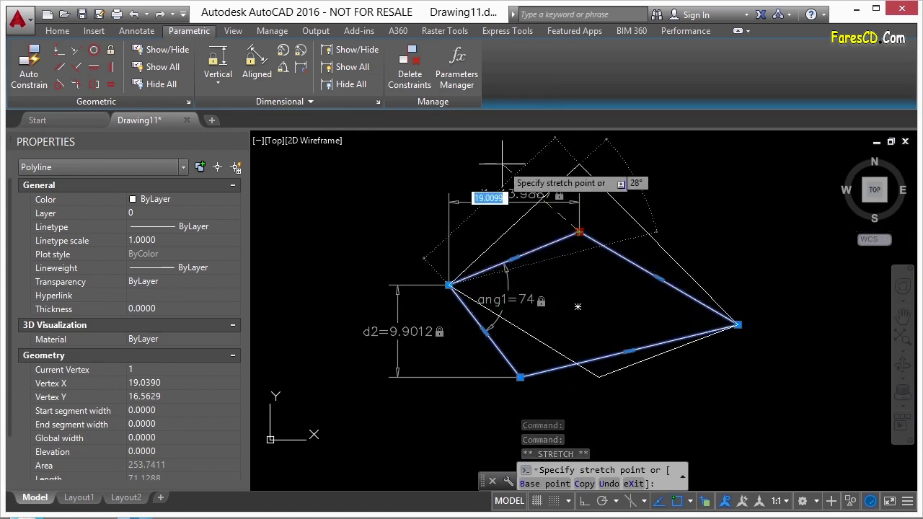
pyautogui.click(582, 278)
pyautogui.click(481, 374)
pyautogui.click(529, 433)
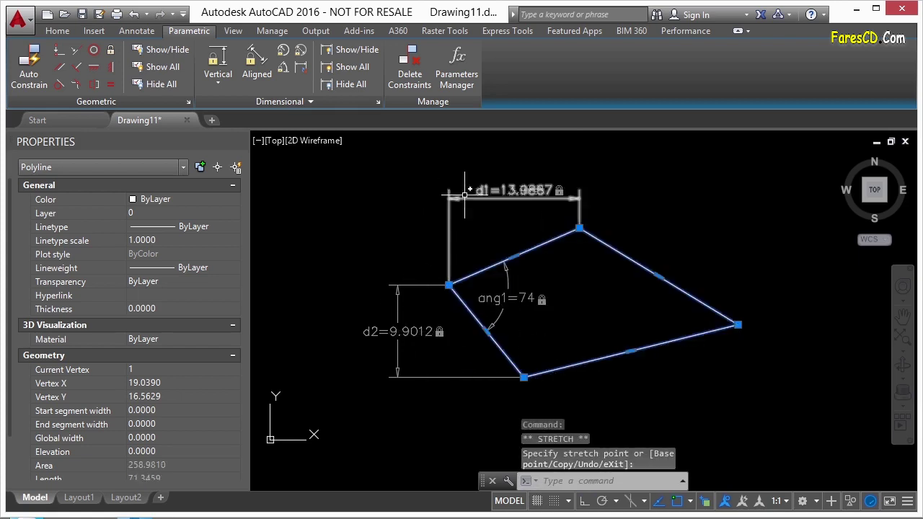
pyautogui.press('Escape')
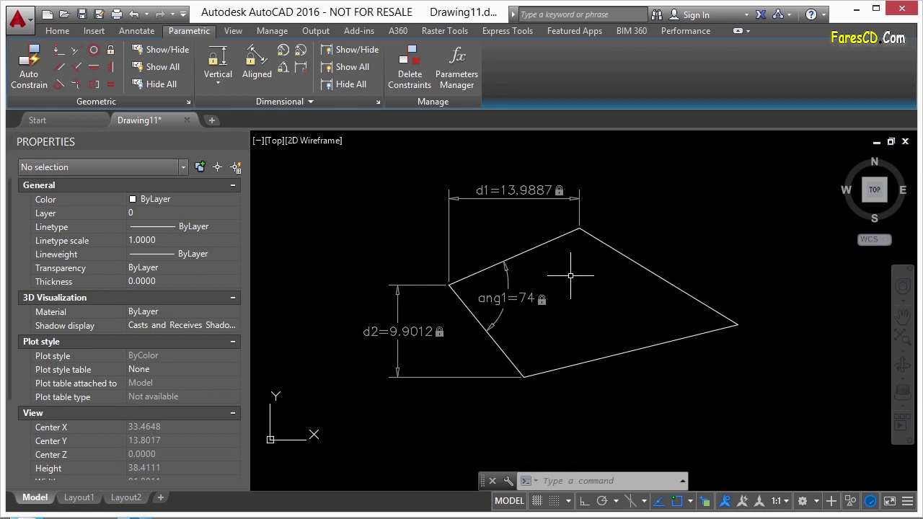
# Draw two separate crossing lines in the empty area right of the polyline, one nearly vertical and one nearly horizontal
pyautogui.scroll(-2, 392, 280)
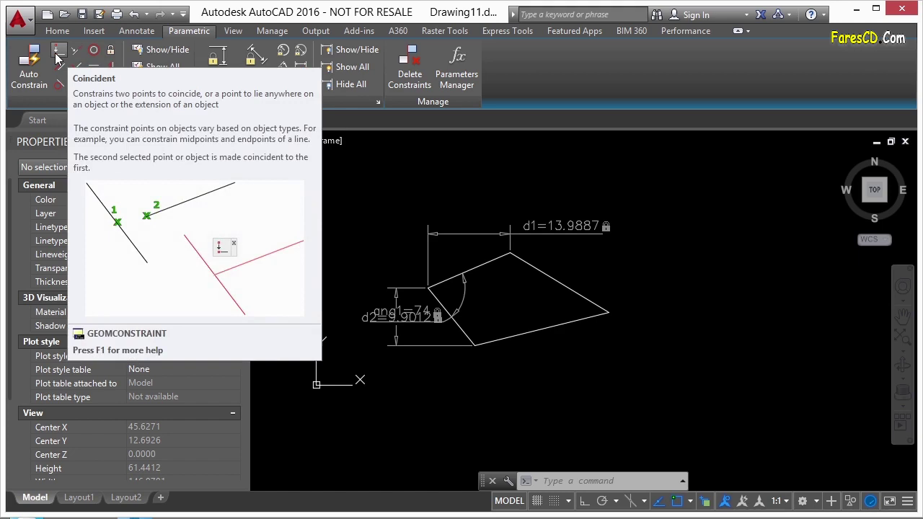
pyautogui.moveTo(675, 271); pyautogui.dragTo(557, 267, button='middle')
pyautogui.write('l')
pyautogui.press('Return')
pyautogui.click(649, 219)
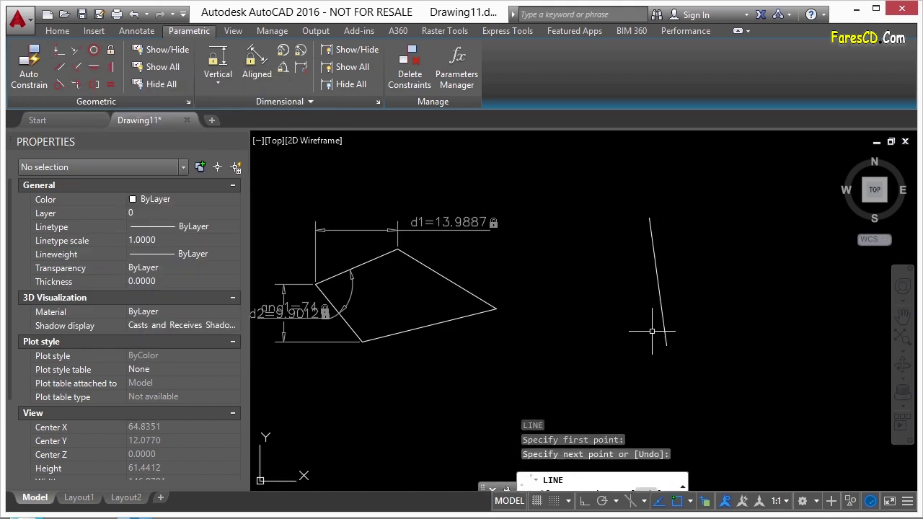
pyautogui.click(705, 281)
pyautogui.press('Return')
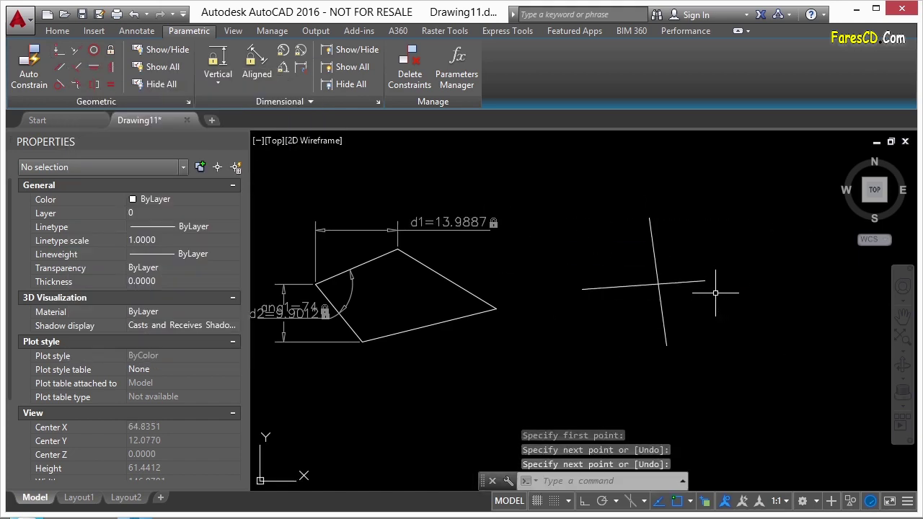
# Apply a Coincident constraint between the midpoints of the nearly horizontal line and the nearly vertical line
pyautogui.click(59, 52)
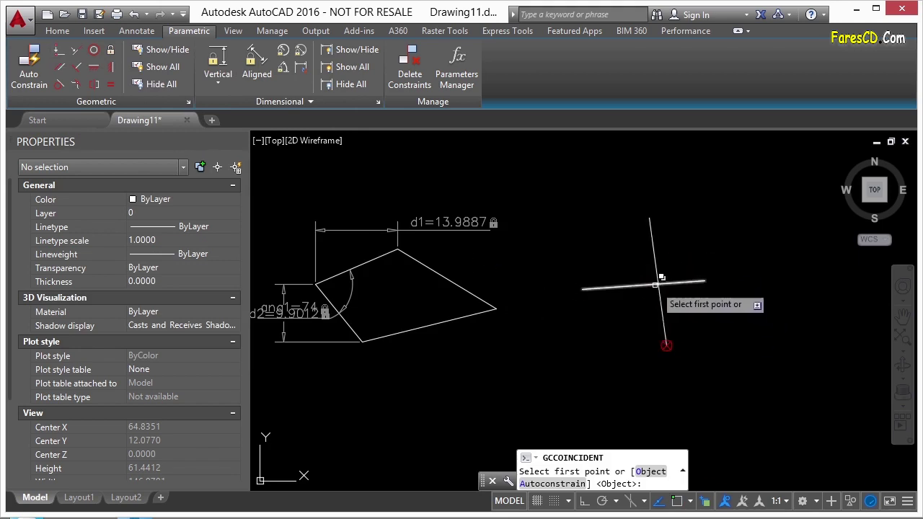
pyautogui.scroll(2, 661, 294)
pyautogui.click(643, 279)
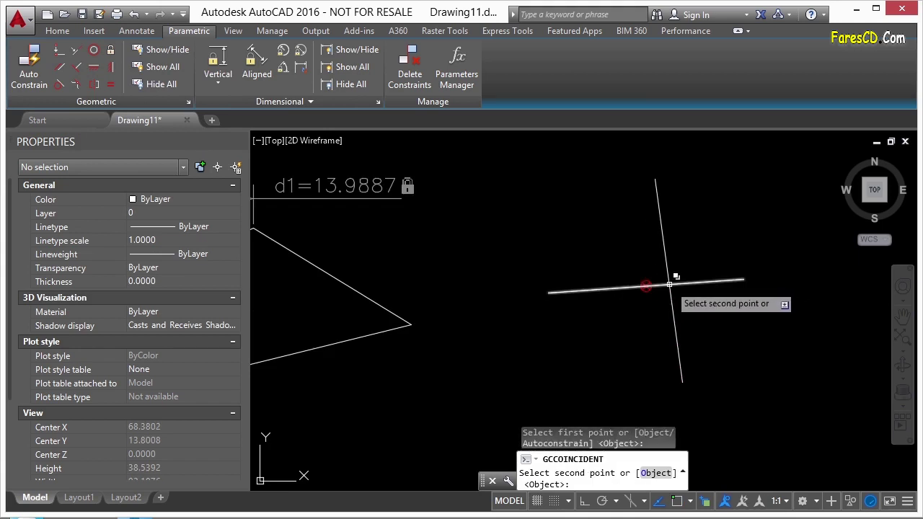
pyautogui.click(669, 284)
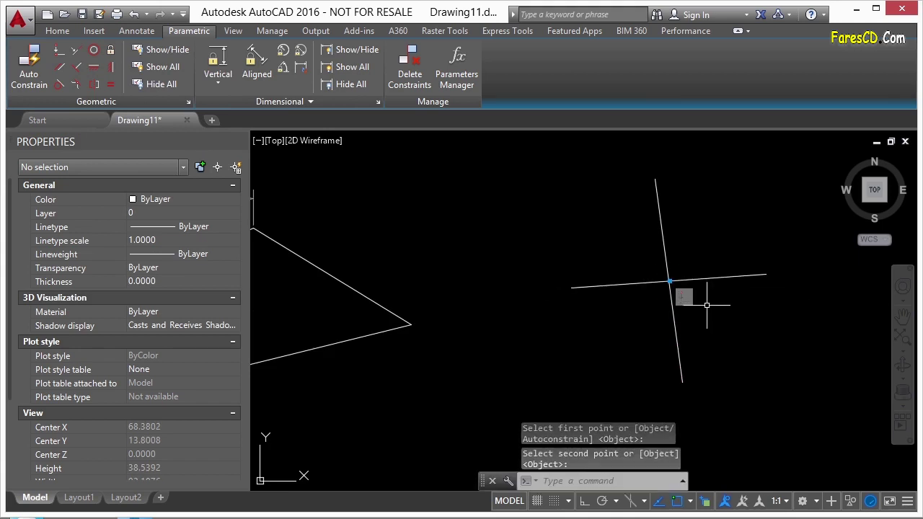
# Inspect the Coincident constraint marker where the lines cross and draw a rectangle of about 515 square units in the empty area right of them
pyautogui.scroll(4, 653, 287)
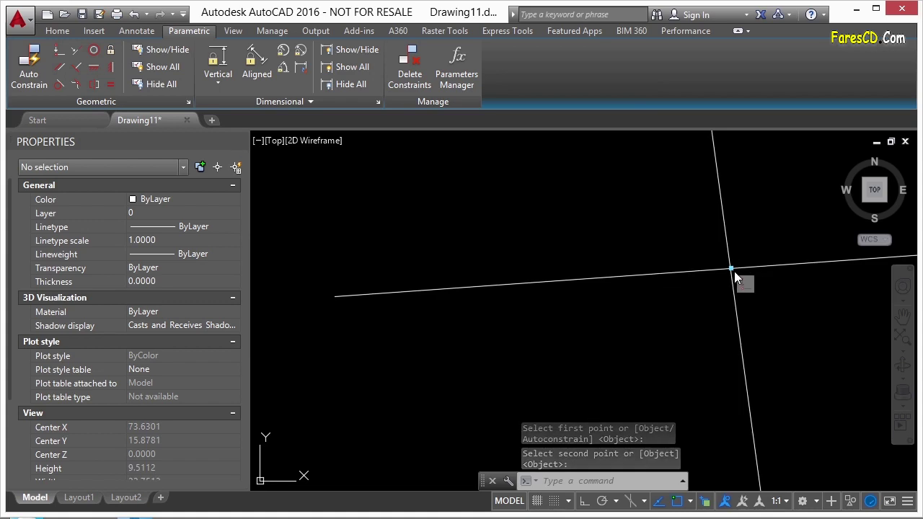
pyautogui.moveTo(733, 271)
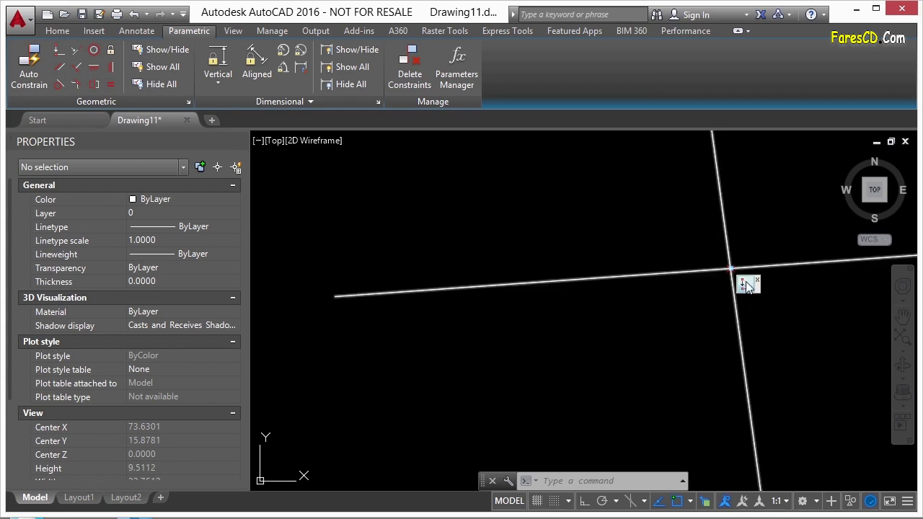
pyautogui.scroll(-5, 439, 323)
pyautogui.write('rec')
pyautogui.press('Return')
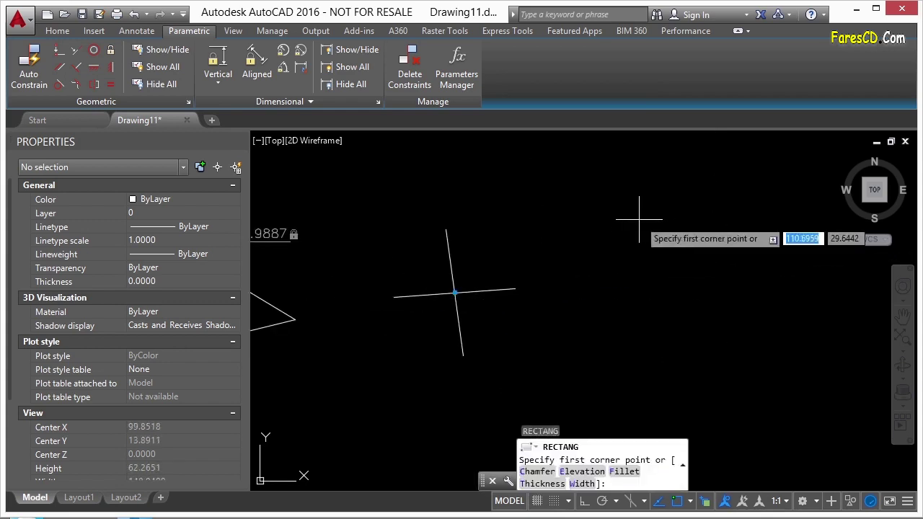
pyautogui.click(598, 221)
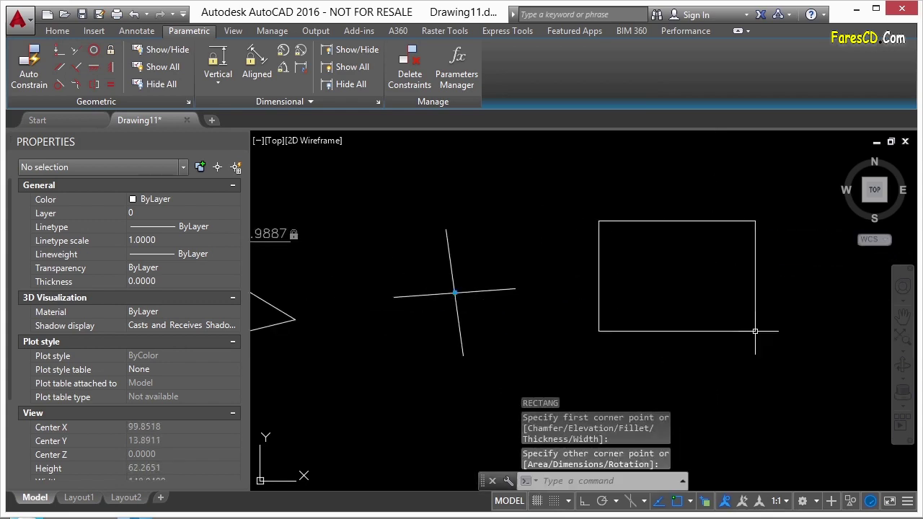
# Apply a Parallel constraint between the rectangle's top and bottom edges
pyautogui.click(62, 71)
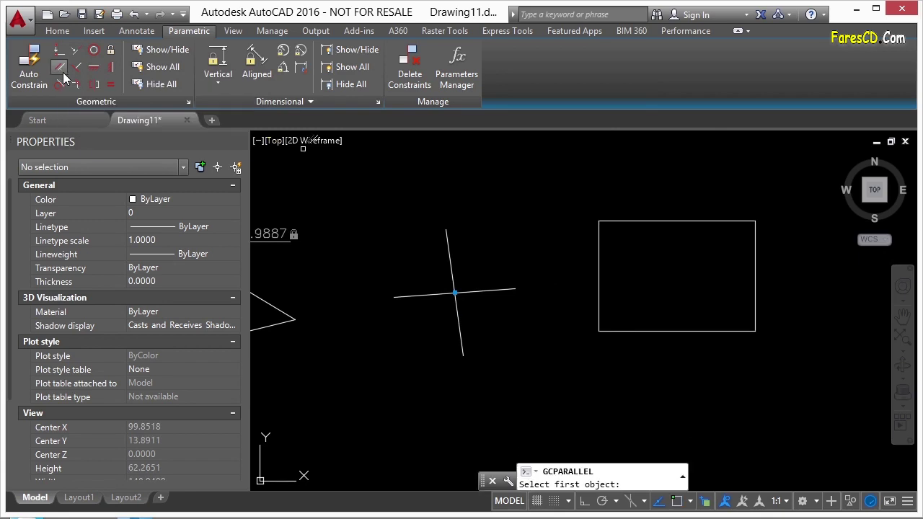
pyautogui.click(684, 221)
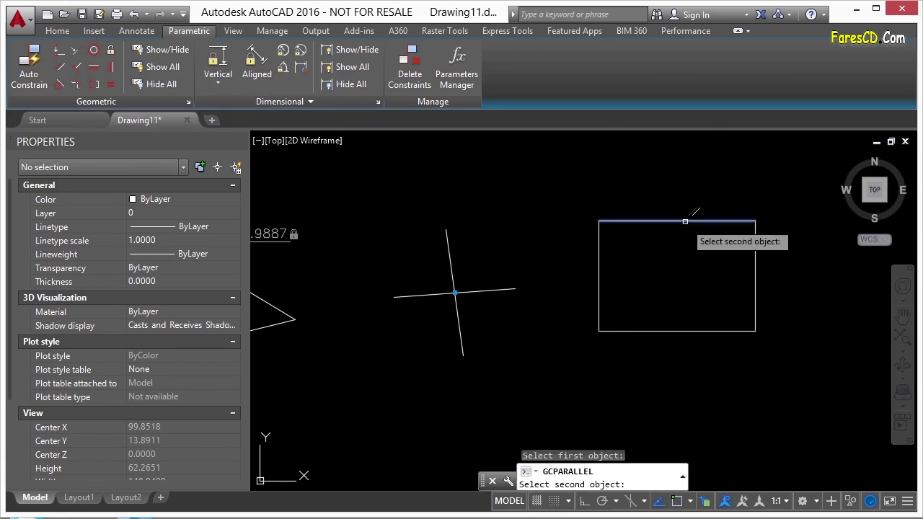
pyautogui.click(700, 331)
# Stretch the rectangle's corners and top edge in several directions to test the Parallel constraint, and deselect the shape
pyautogui.click(750, 221)
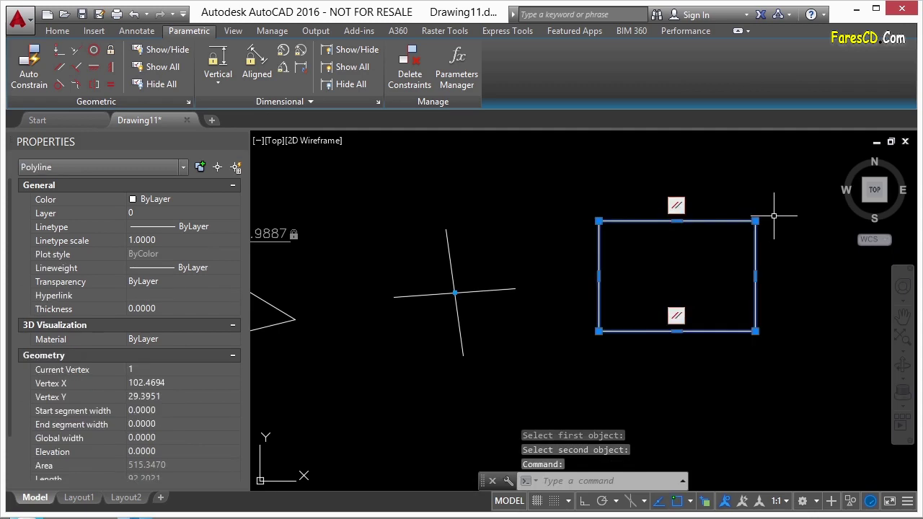
pyautogui.click(755, 220)
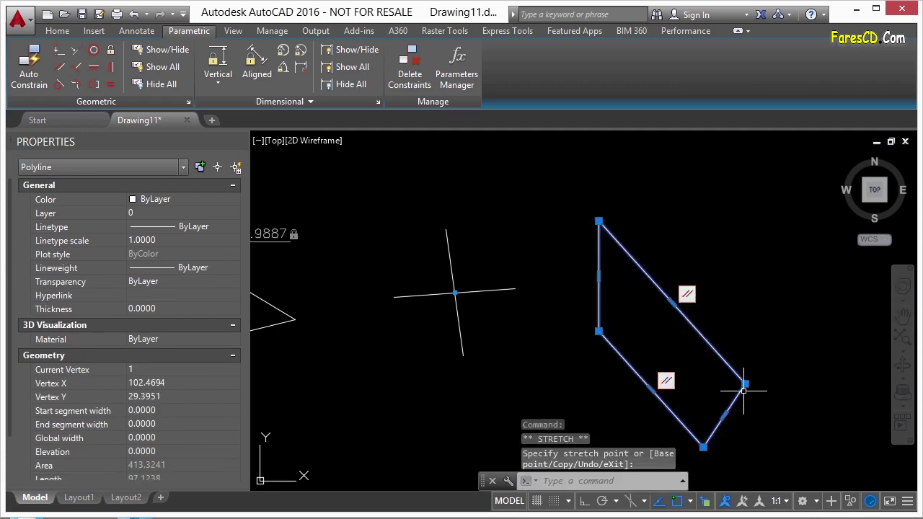
pyautogui.click(713, 155)
pyautogui.click(678, 263)
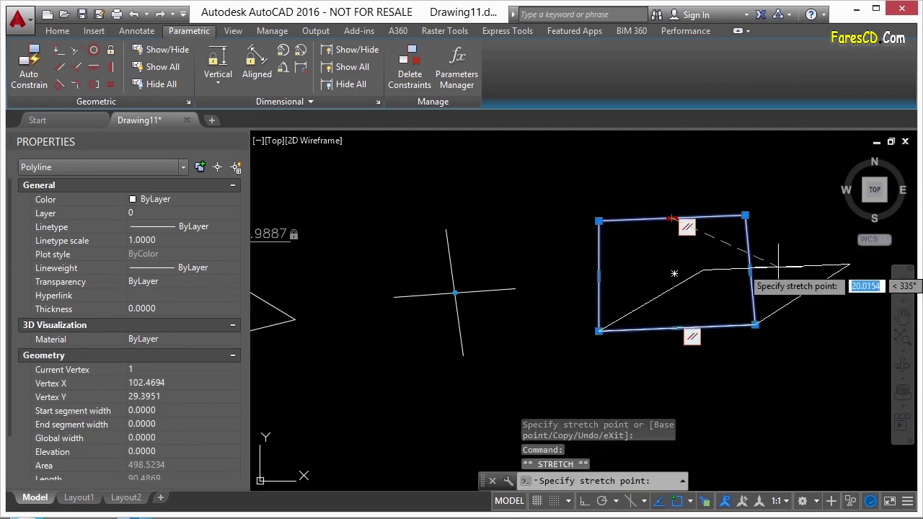
pyautogui.click(598, 331)
pyautogui.click(705, 312)
pyautogui.click(705, 312)
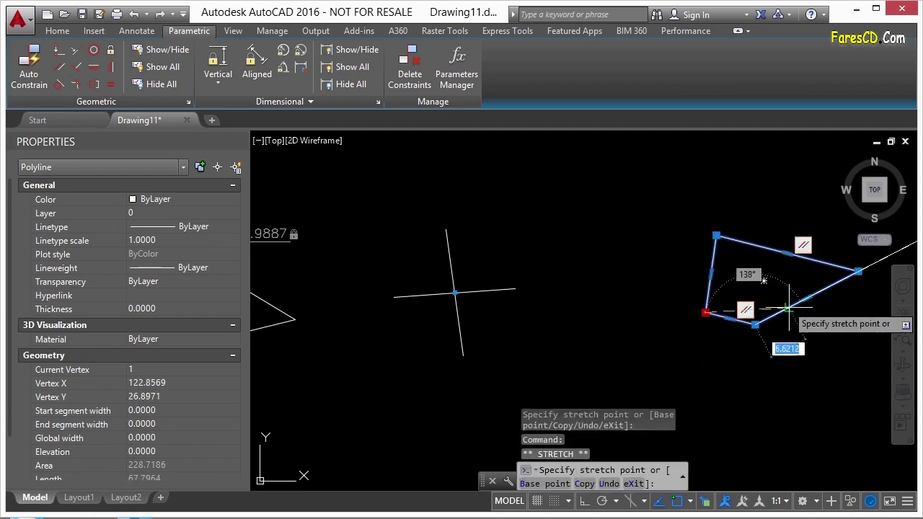
pyautogui.moveTo(798, 321); pyautogui.dragTo(661, 325, button='middle')
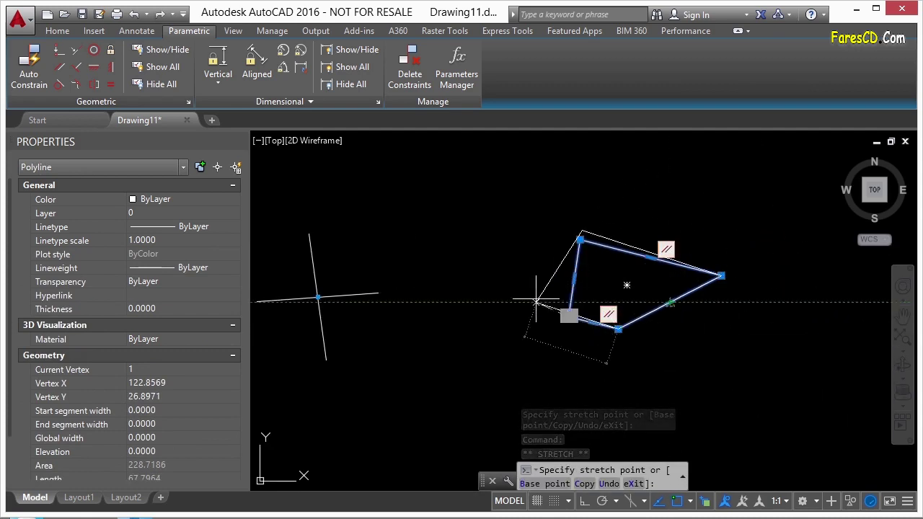
pyautogui.click(860, 322)
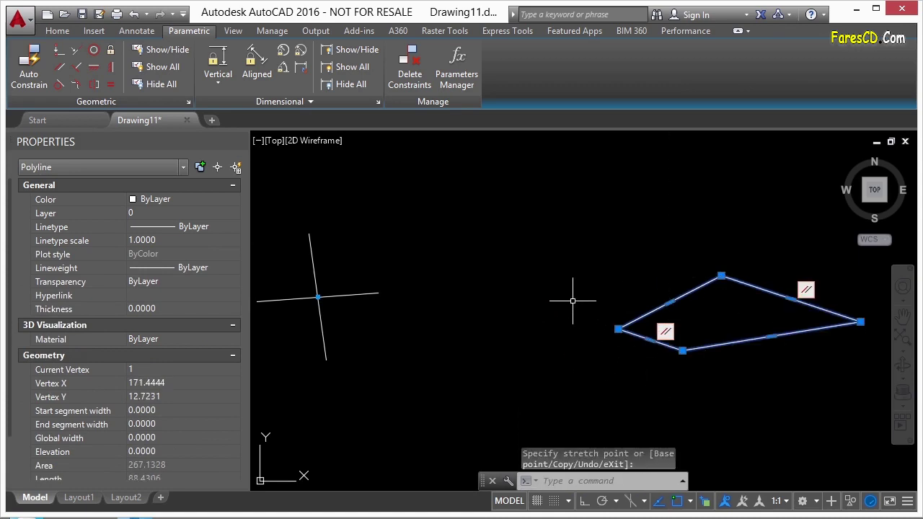
pyautogui.press('Escape')
pyautogui.scroll(-4, 552, 251)
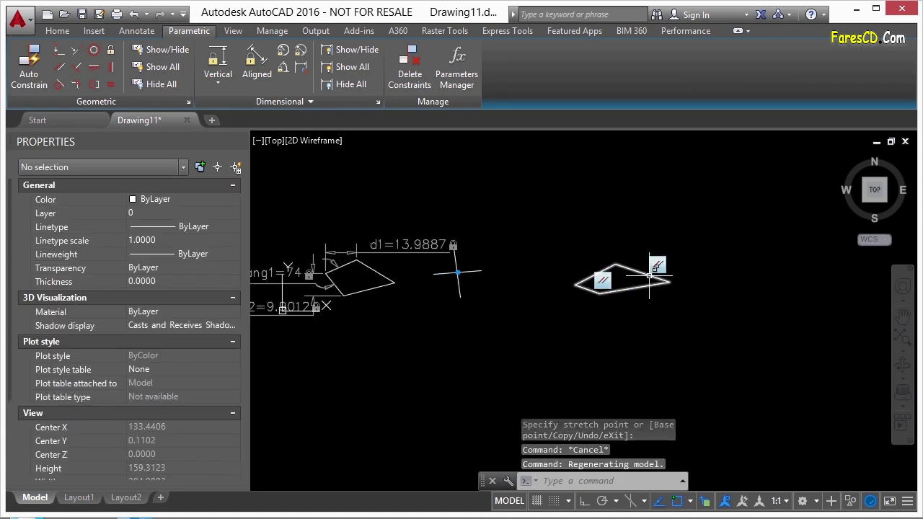